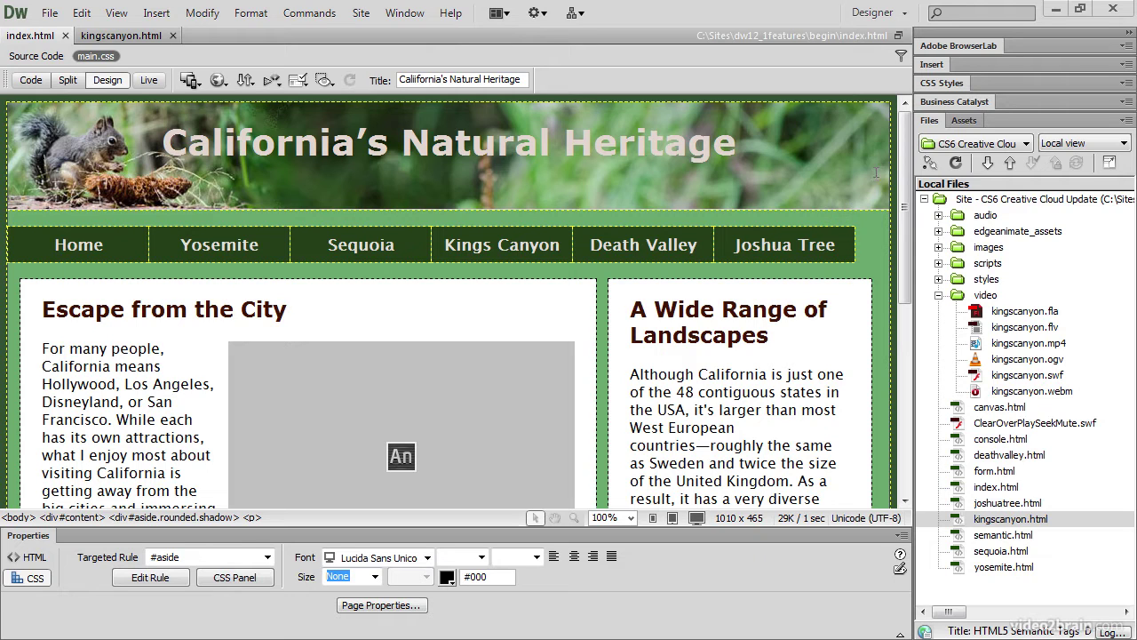
Step: Reset the Designer workspace to its default layout
{"action": "left_click", "coordinate": [906, 14]}
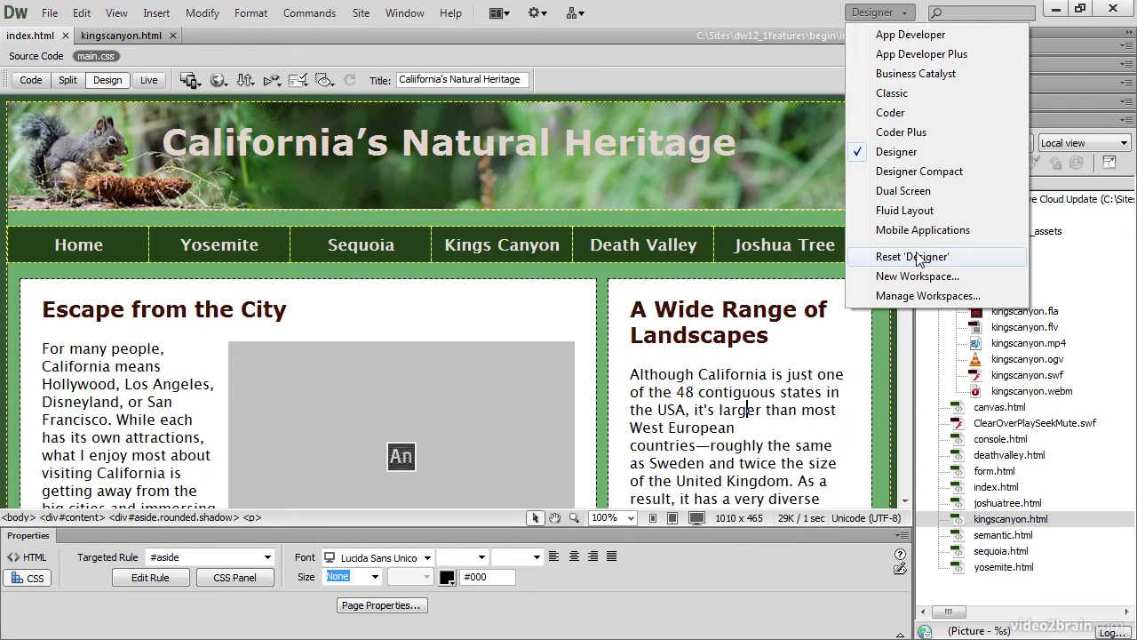
{"action": "left_click", "coordinate": [912, 256]}
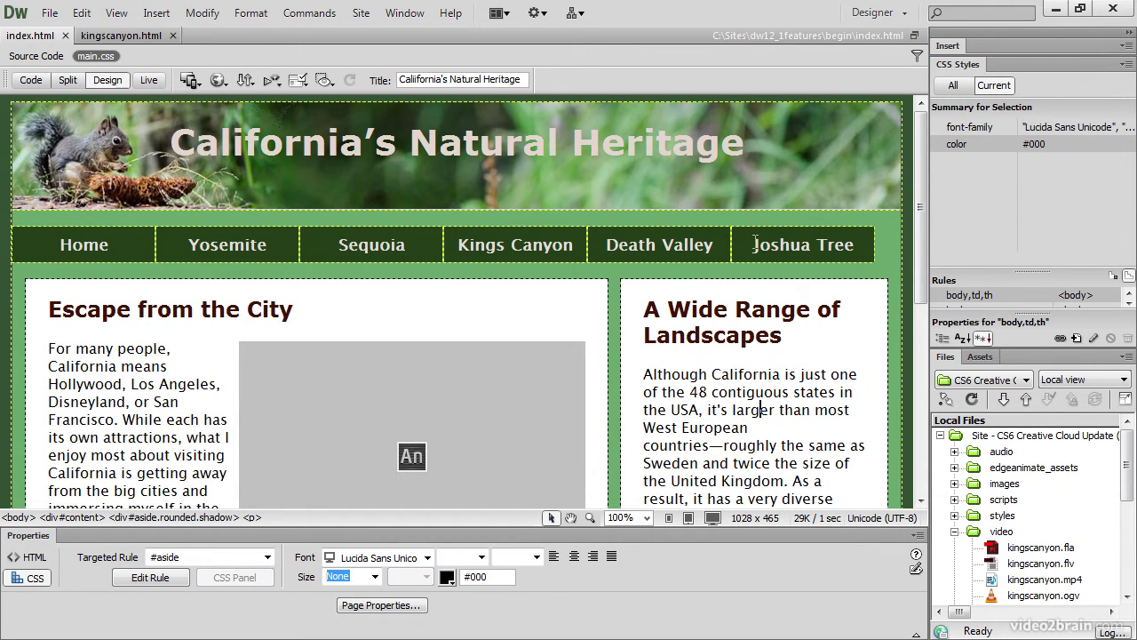
{"action": "left_click", "coordinate": [403, 14]}
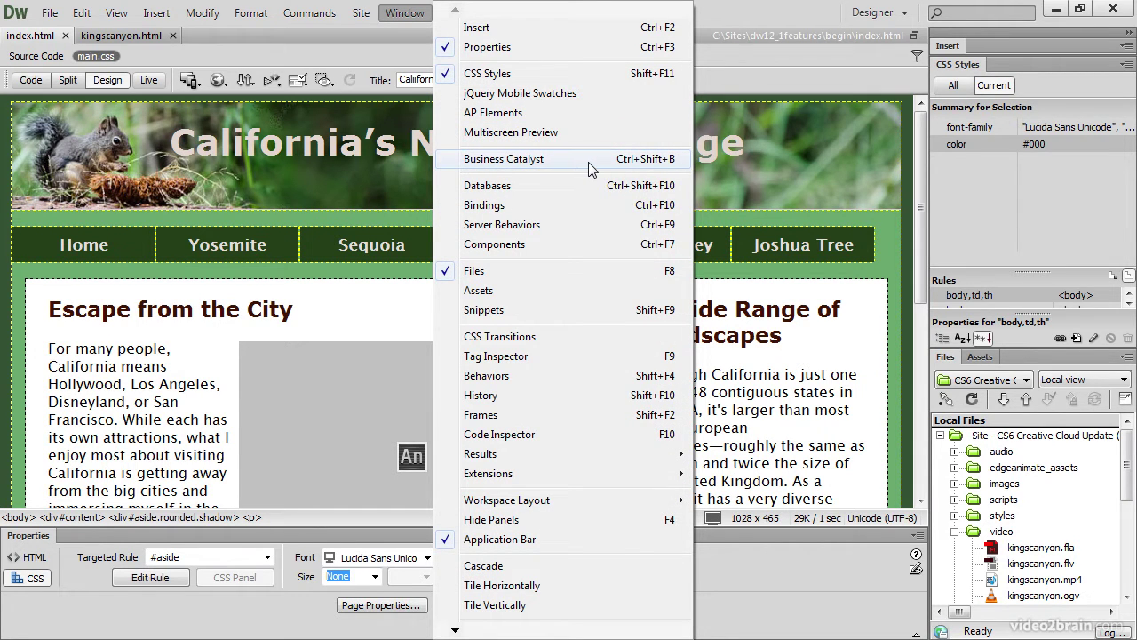
{"action": "mouse_move", "coordinate": [559, 479]}
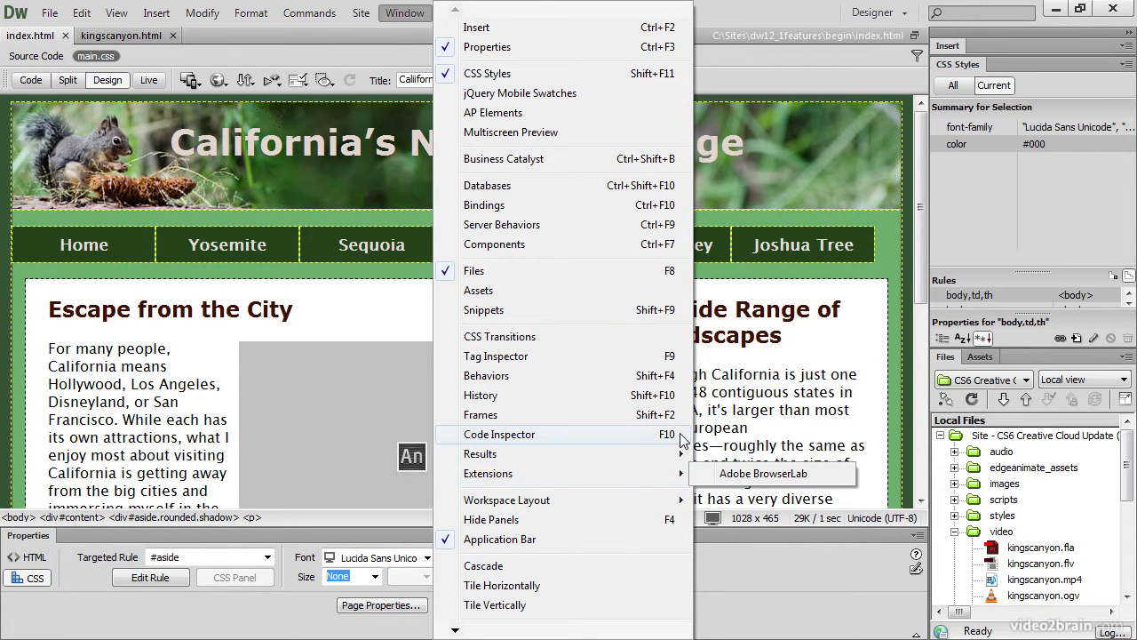
{"action": "left_click", "coordinate": [716, 428]}
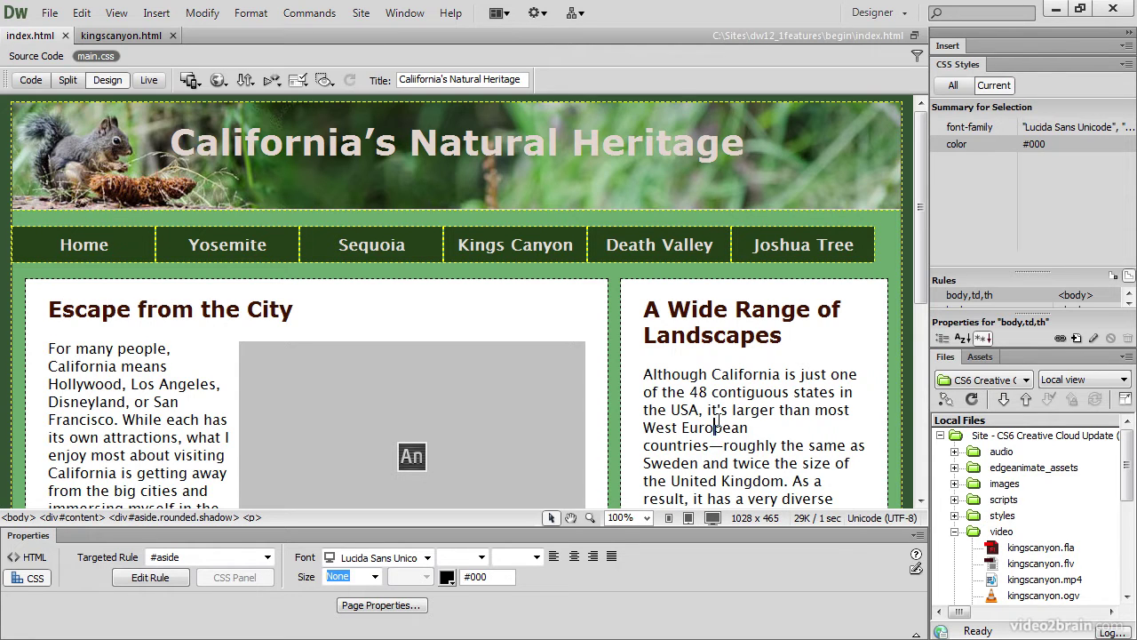
Step: Expand the Insert panel, collapse CSS Styles and enlarge the Insert area until all Common items down to Character show
{"action": "left_click", "coordinate": [157, 13]}
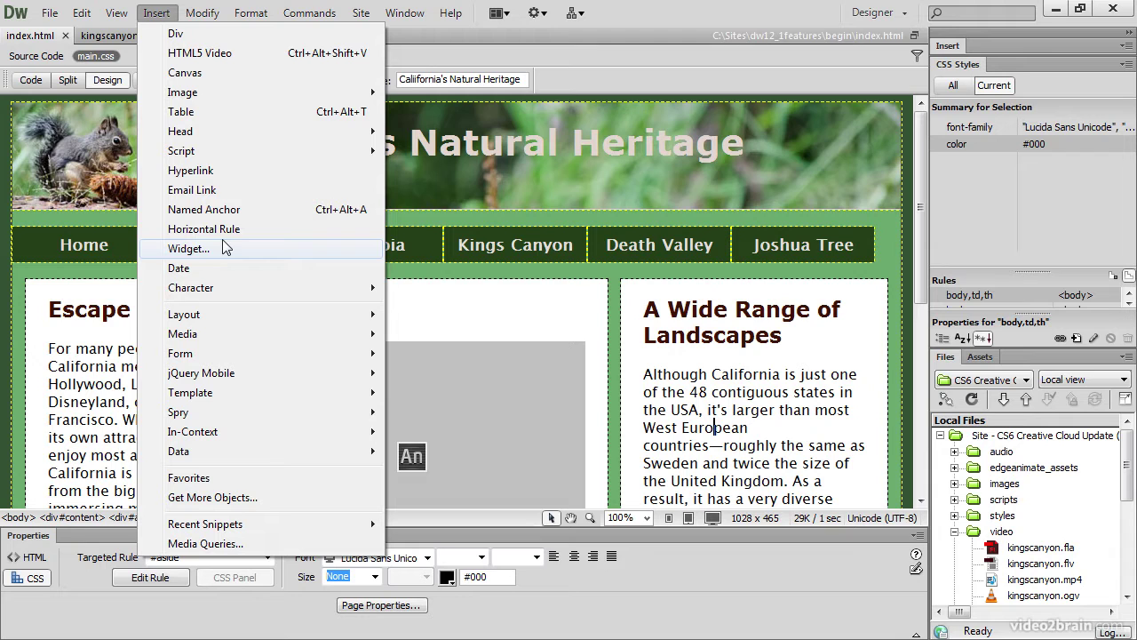
{"action": "left_click", "coordinate": [950, 46]}
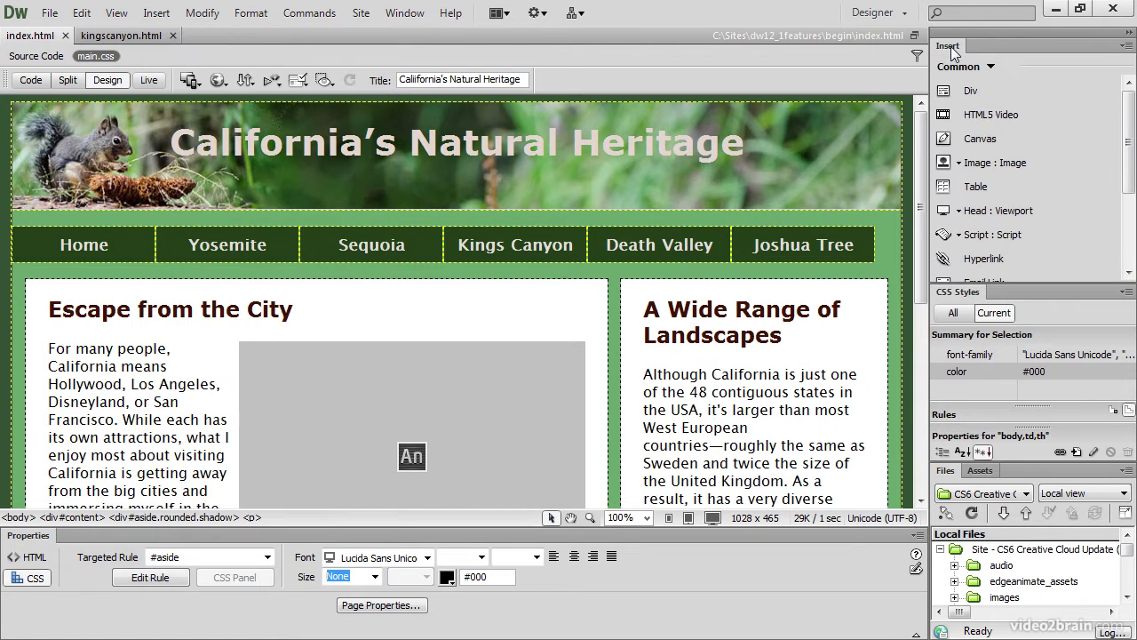
{"action": "left_click", "coordinate": [958, 293]}
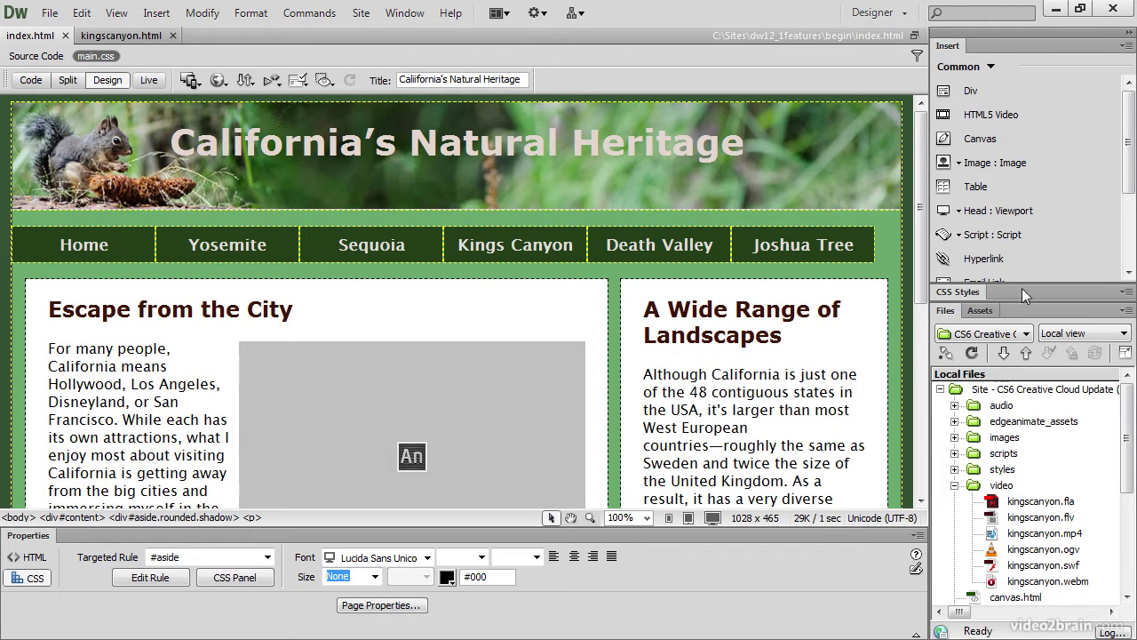
{"action": "left_click_drag", "start_coordinate": [1022, 288], "coordinate": [1030, 413]}
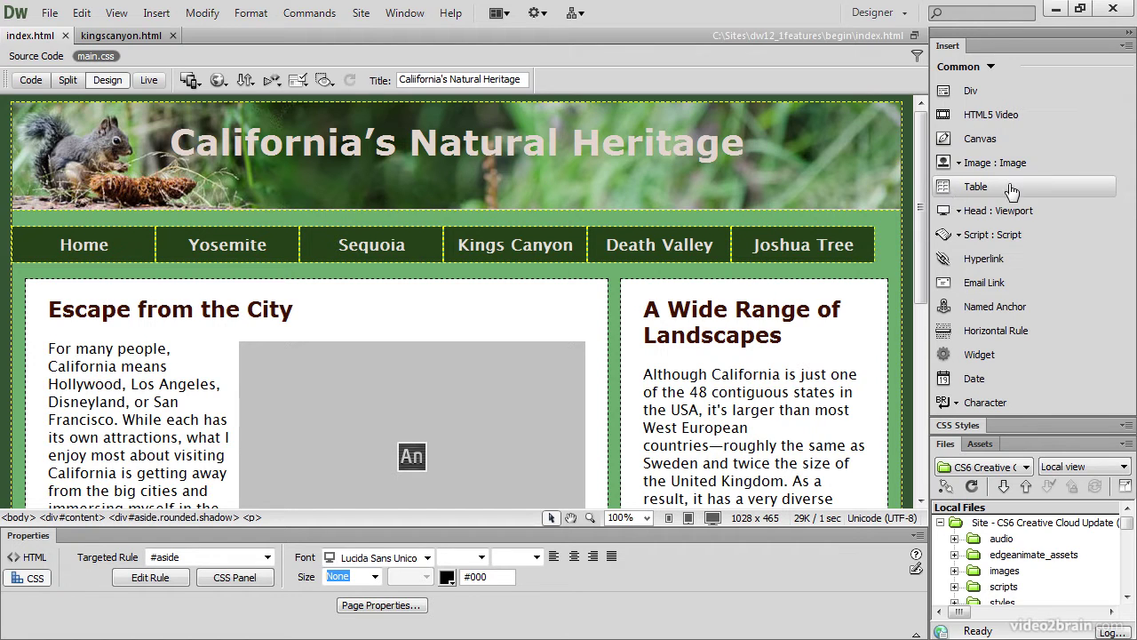
Step: Display the Insert panel's Layout category and its Media category to review the available elements
{"action": "left_click", "coordinate": [990, 67]}
{"action": "left_click", "coordinate": [1008, 89]}
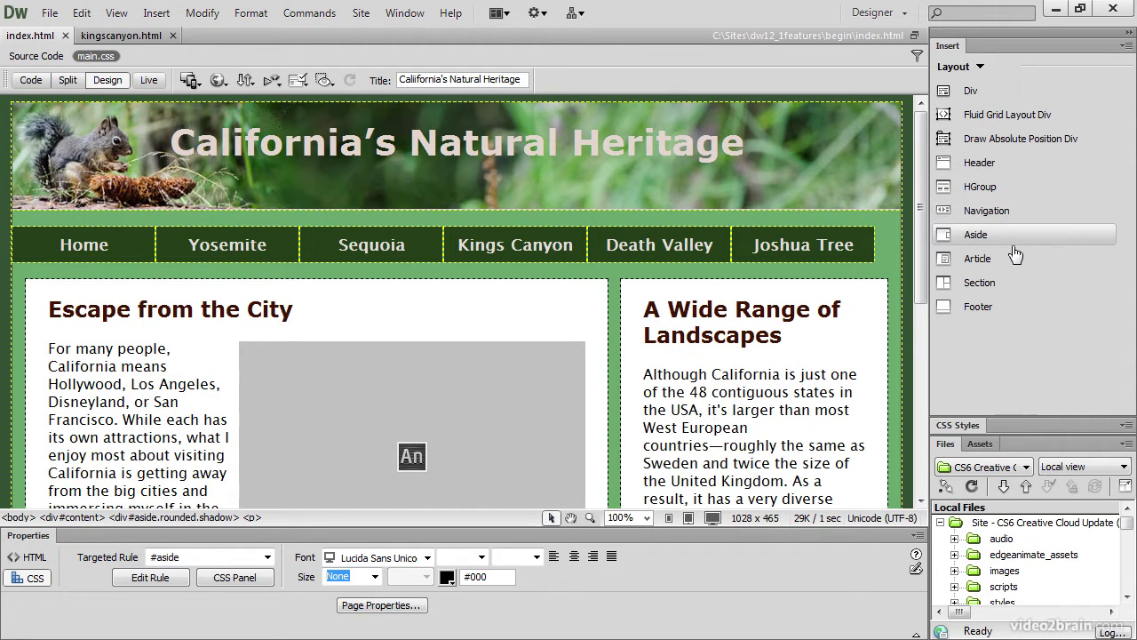
{"action": "left_click", "coordinate": [1017, 70]}
{"action": "left_click", "coordinate": [1063, 91]}
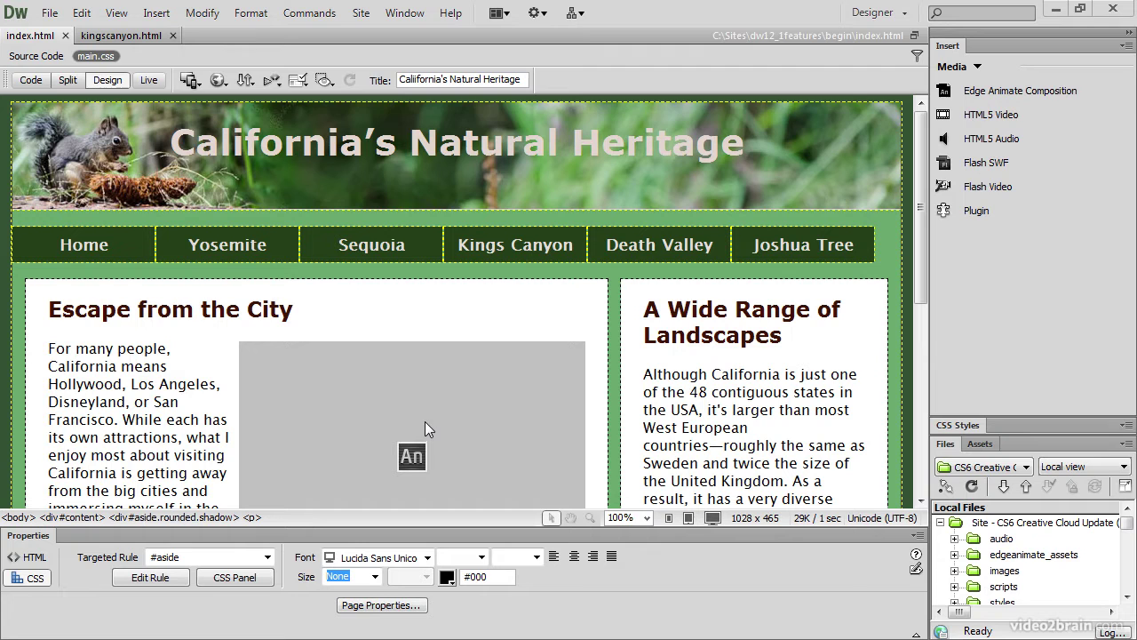
Step: Preview the slideshow of index.html in Live view and examine the files inside the edgeanimate_assets folder
{"action": "left_click", "coordinate": [149, 80]}
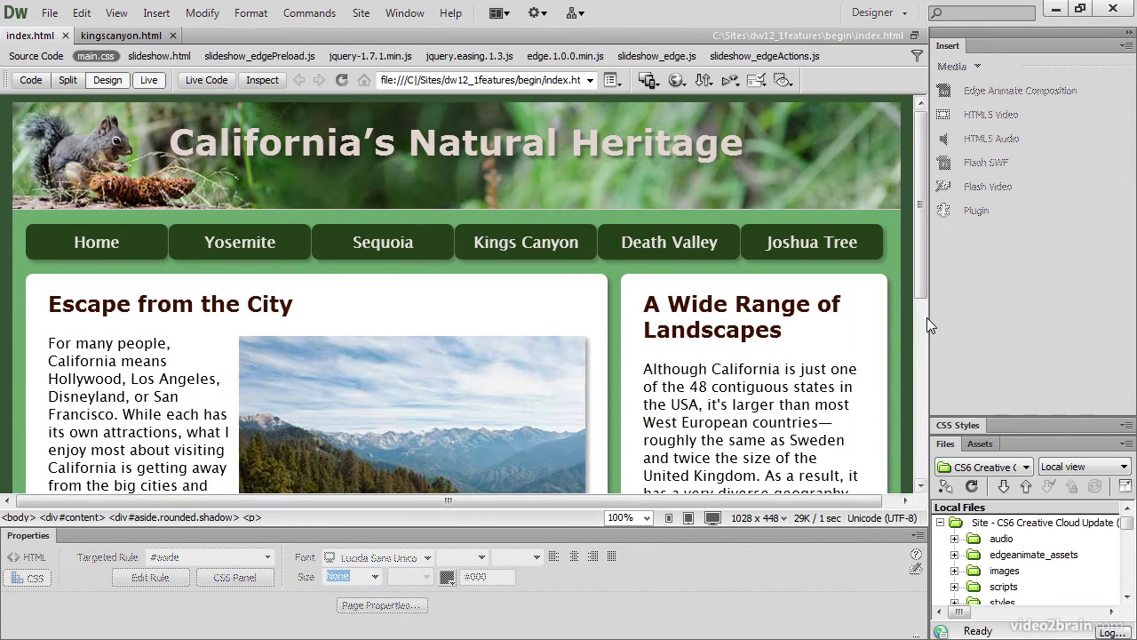
{"action": "left_click_drag", "start_coordinate": [924, 281], "coordinate": [920, 324]}
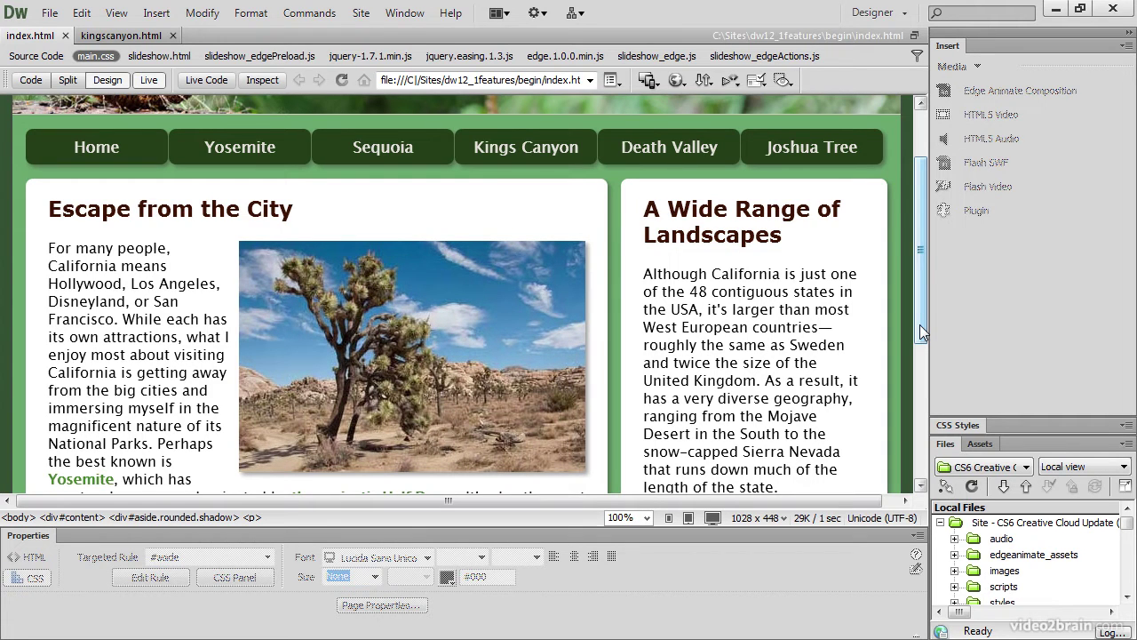
{"action": "left_click", "coordinate": [955, 556]}
{"action": "left_click_drag", "start_coordinate": [1130, 524], "coordinate": [1132, 536]}
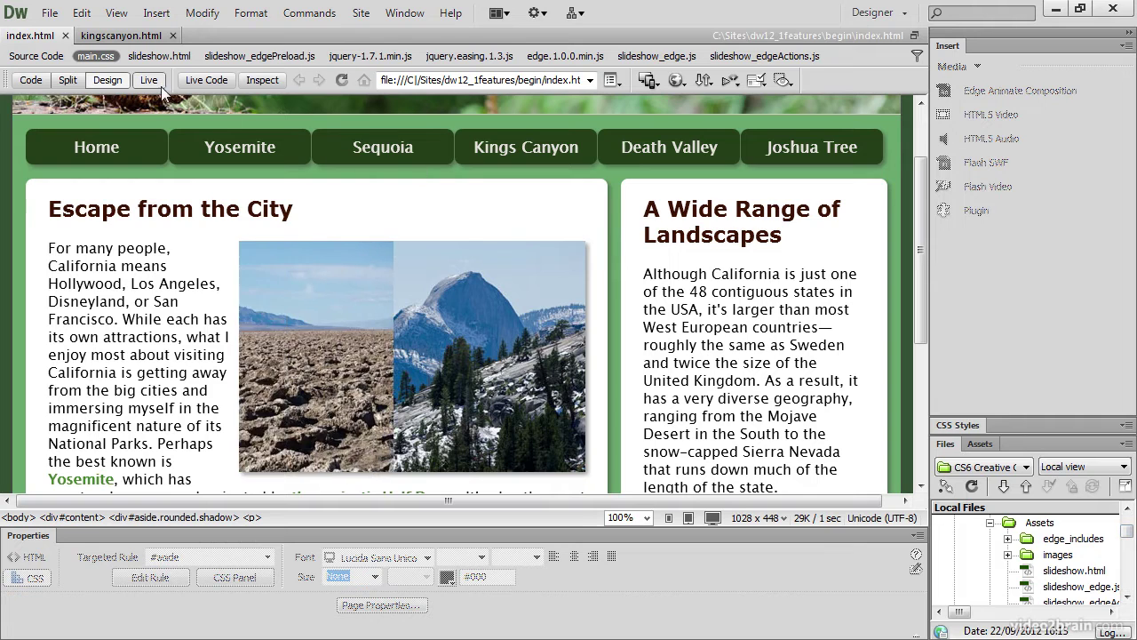
{"action": "left_click", "coordinate": [154, 79]}
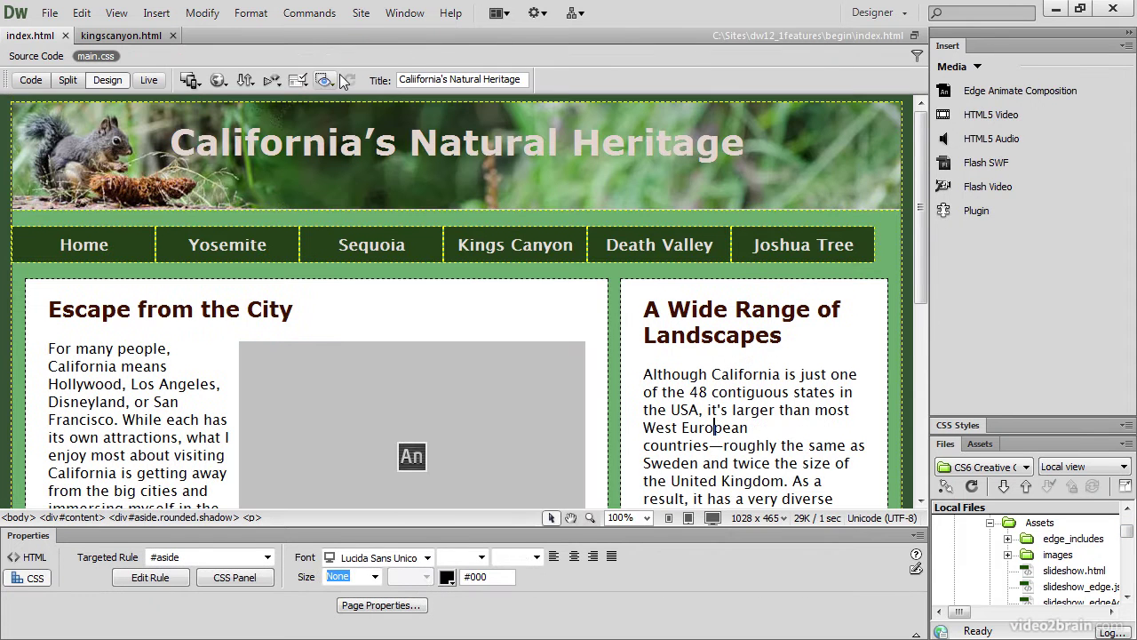
Step: Display the Insert panel's Forms category and review the form elements down to the end of the list
{"action": "left_click", "coordinate": [1000, 68]}
{"action": "left_click", "coordinate": [998, 92]}
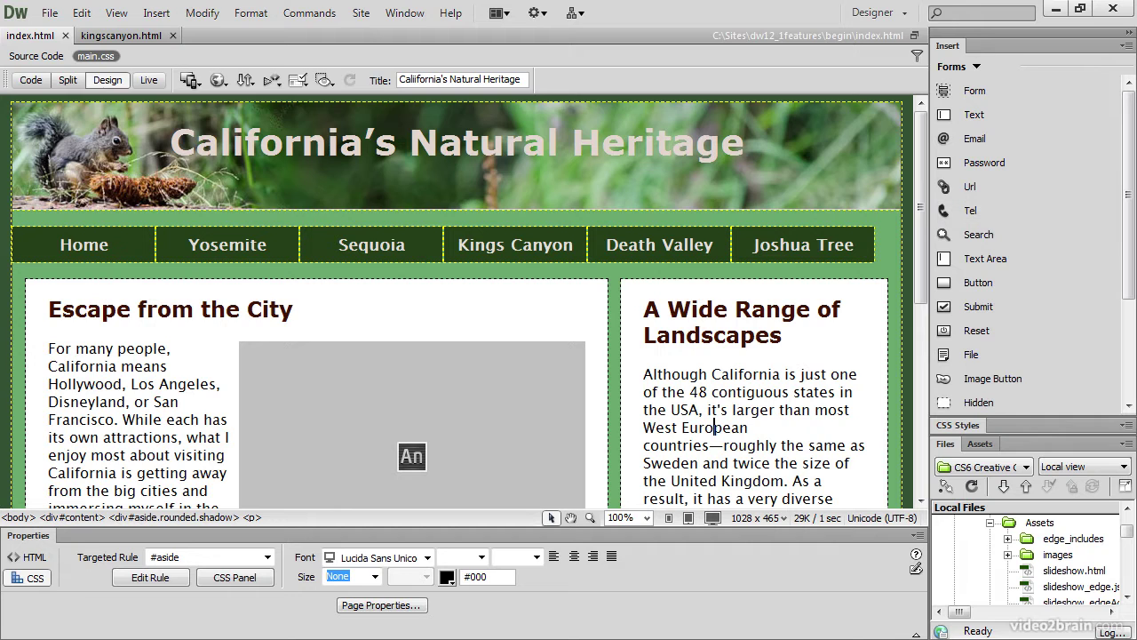
{"action": "left_click_drag", "start_coordinate": [1129, 288], "coordinate": [1130, 389]}
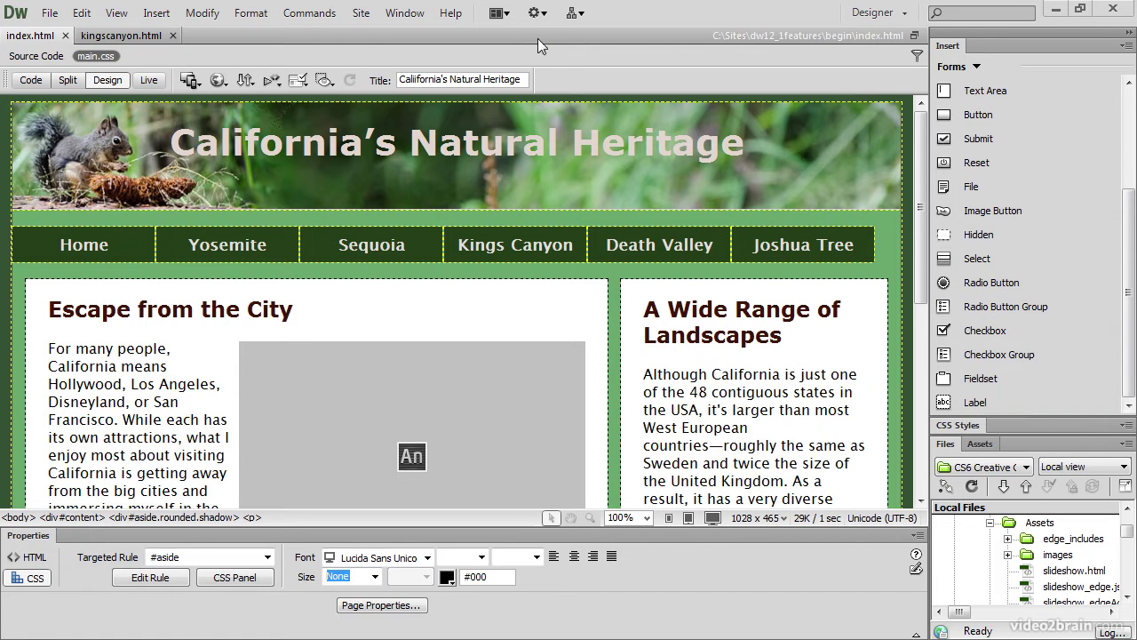
Step: With kingscanyon.html open, copy kc_poster.jpg from the dw12_1features folder in Windows Explorer into the site's video folder
{"action": "left_click", "coordinate": [138, 37]}
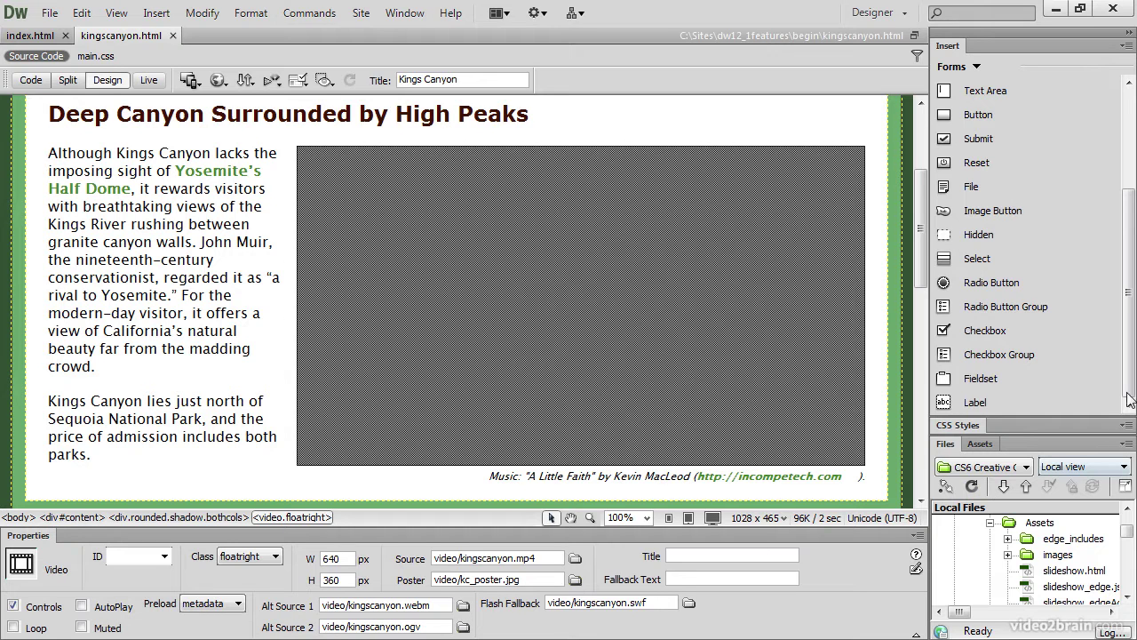
{"action": "key", "text": "alt+Tab"}
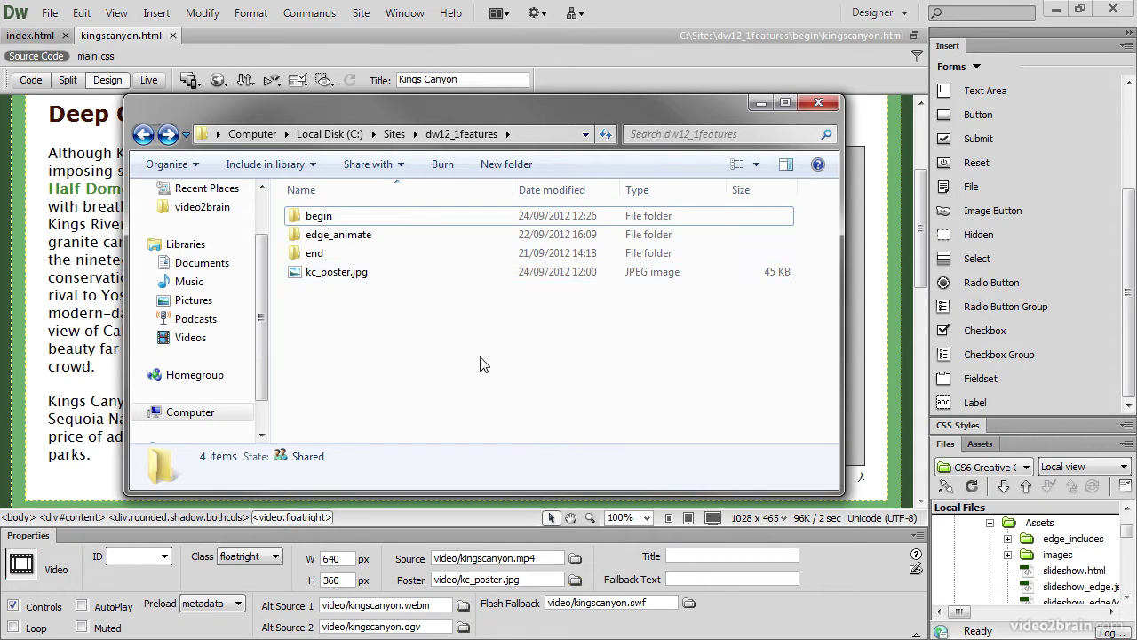
{"action": "left_click", "coordinate": [954, 50]}
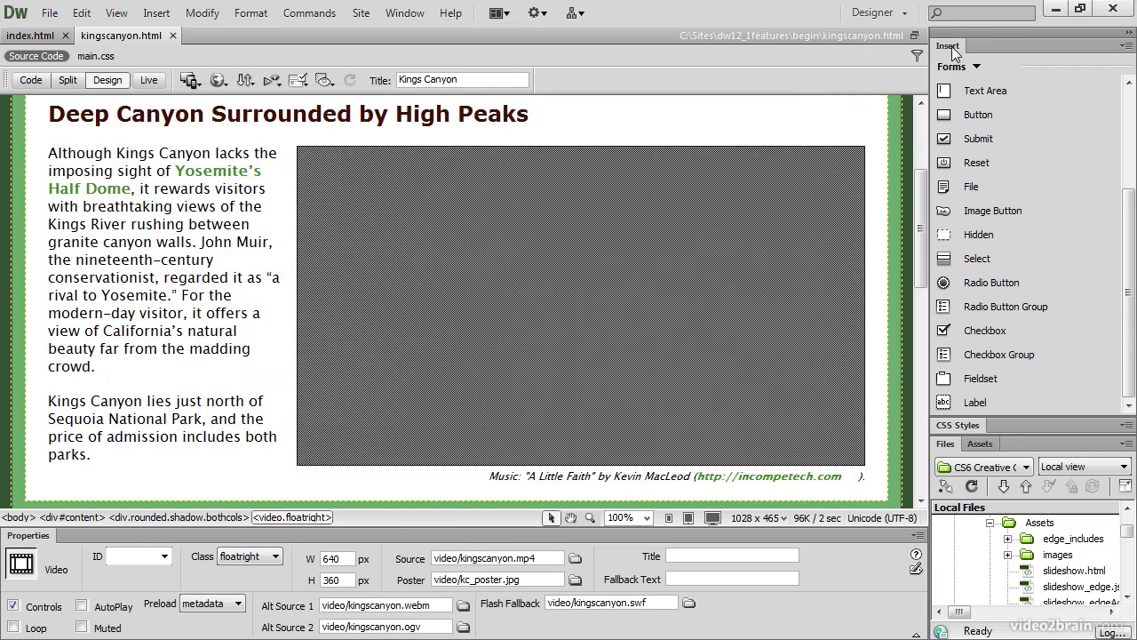
{"action": "left_click", "coordinate": [951, 48]}
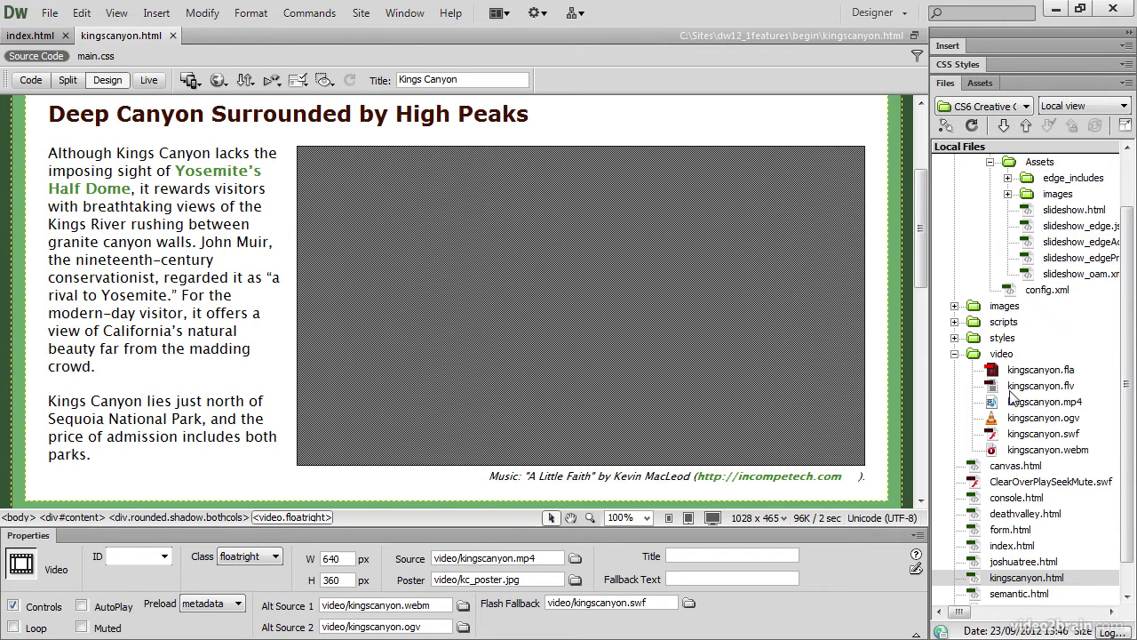
{"action": "key", "text": "alt+Tab"}
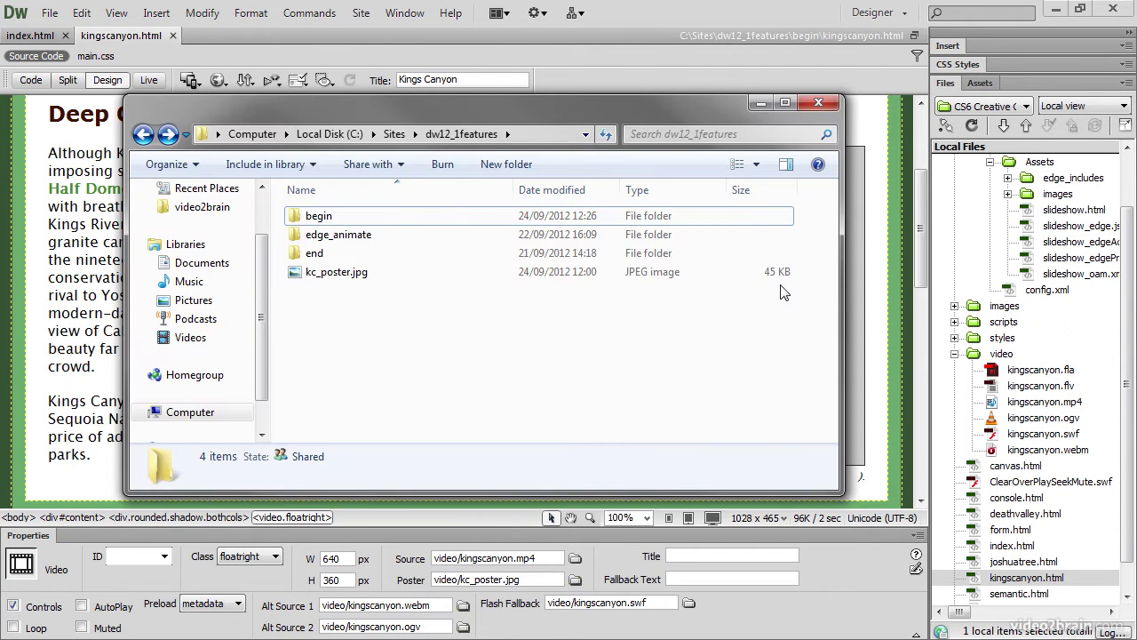
{"action": "left_click", "coordinate": [302, 279]}
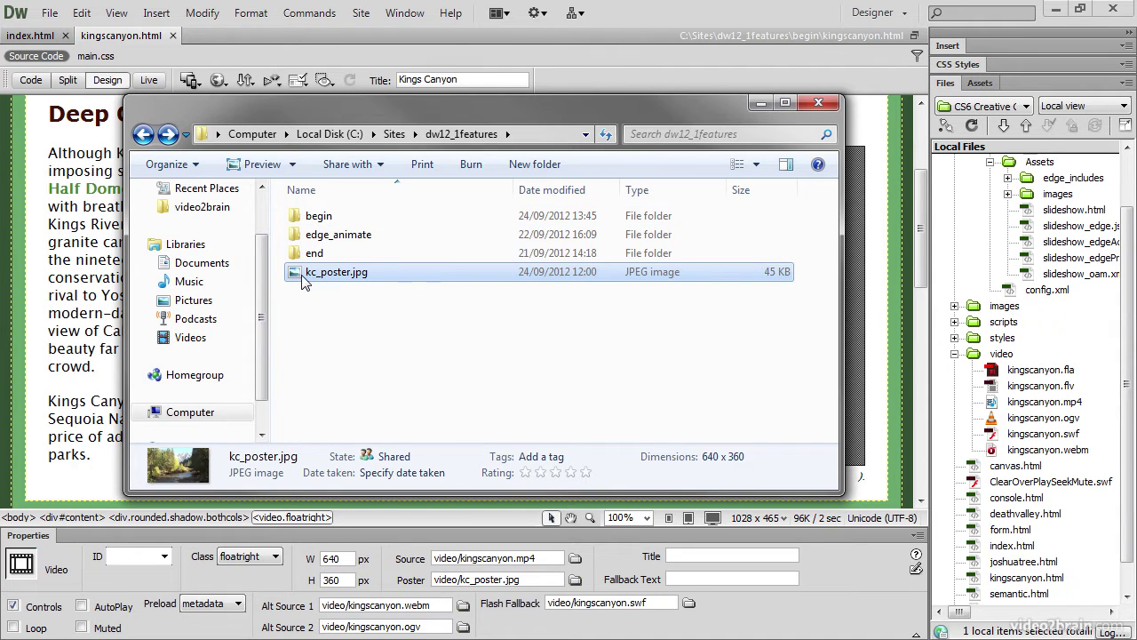
{"action": "left_click_drag", "start_coordinate": [303, 280], "coordinate": [977, 361]}
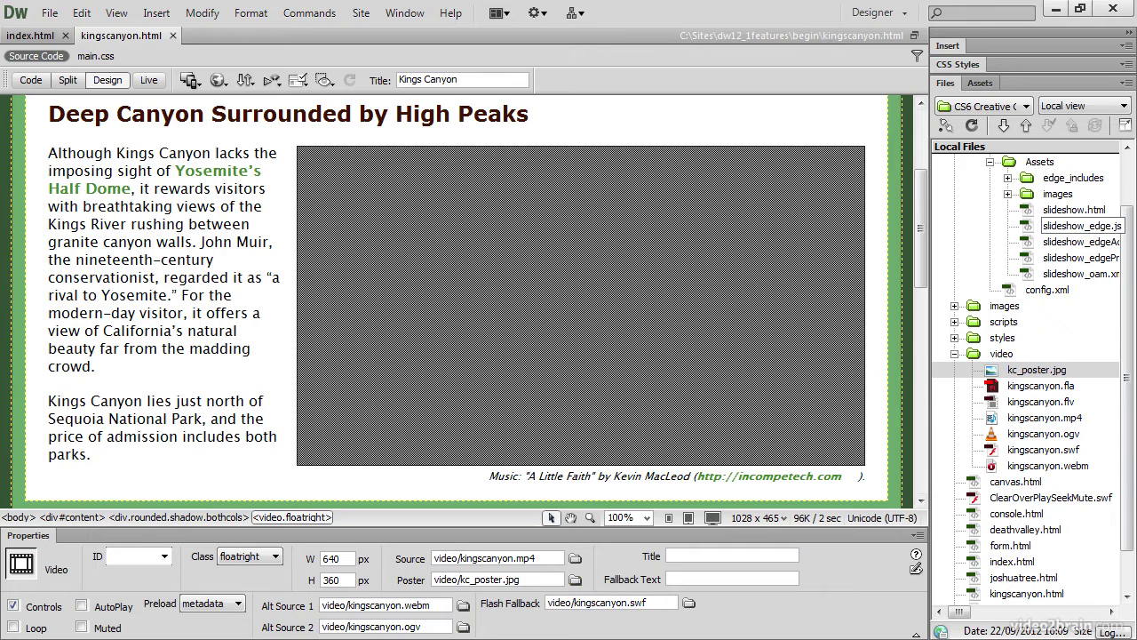
{"action": "key", "text": "alt+Tab"}
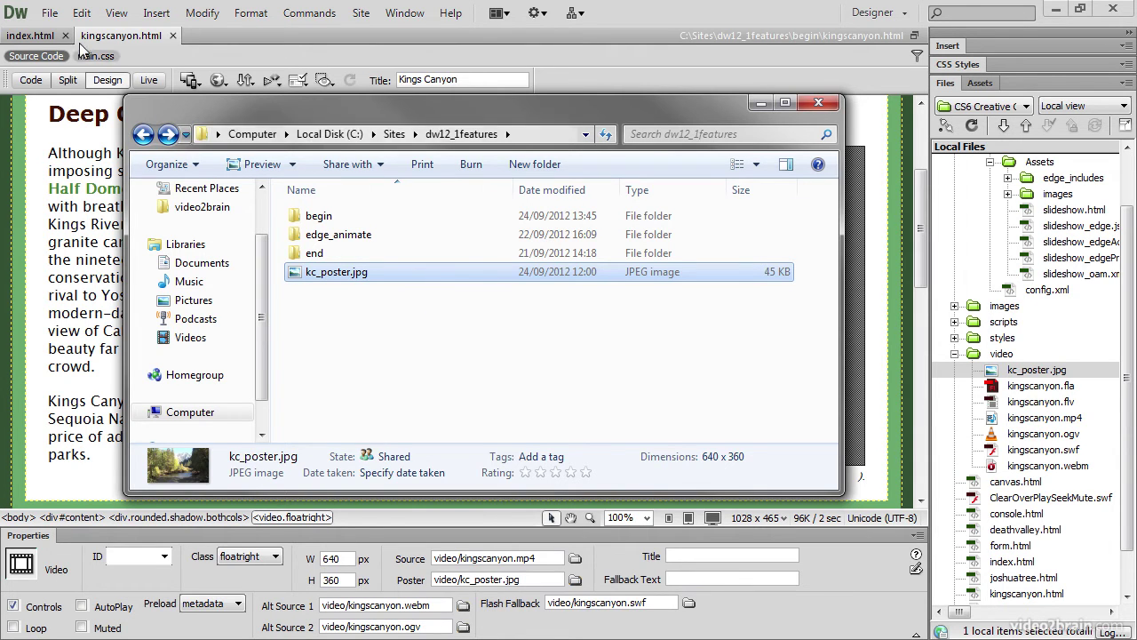
Step: Set the Code Format preferences to insert tabs as spaces
{"action": "left_click", "coordinate": [81, 13]}
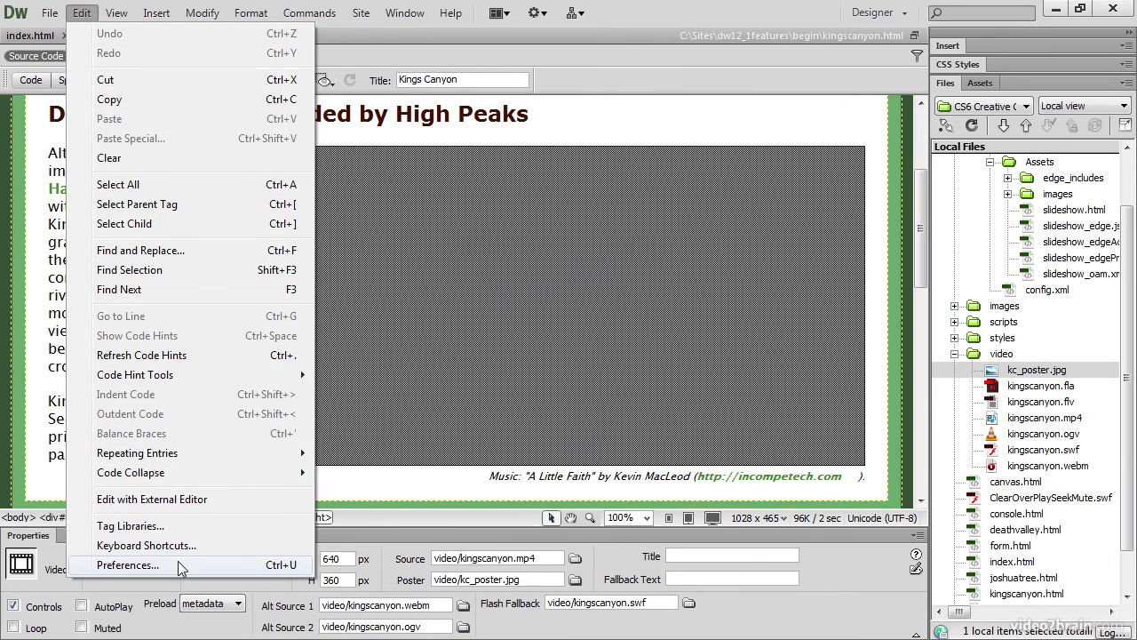
{"action": "left_click", "coordinate": [175, 567]}
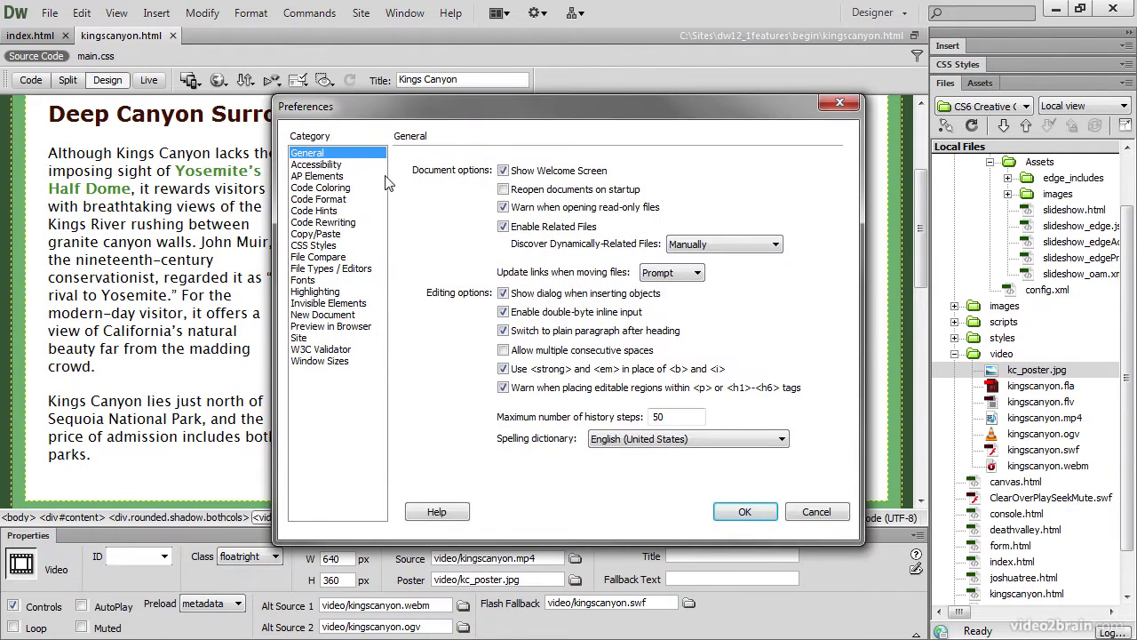
{"action": "left_click", "coordinate": [339, 201]}
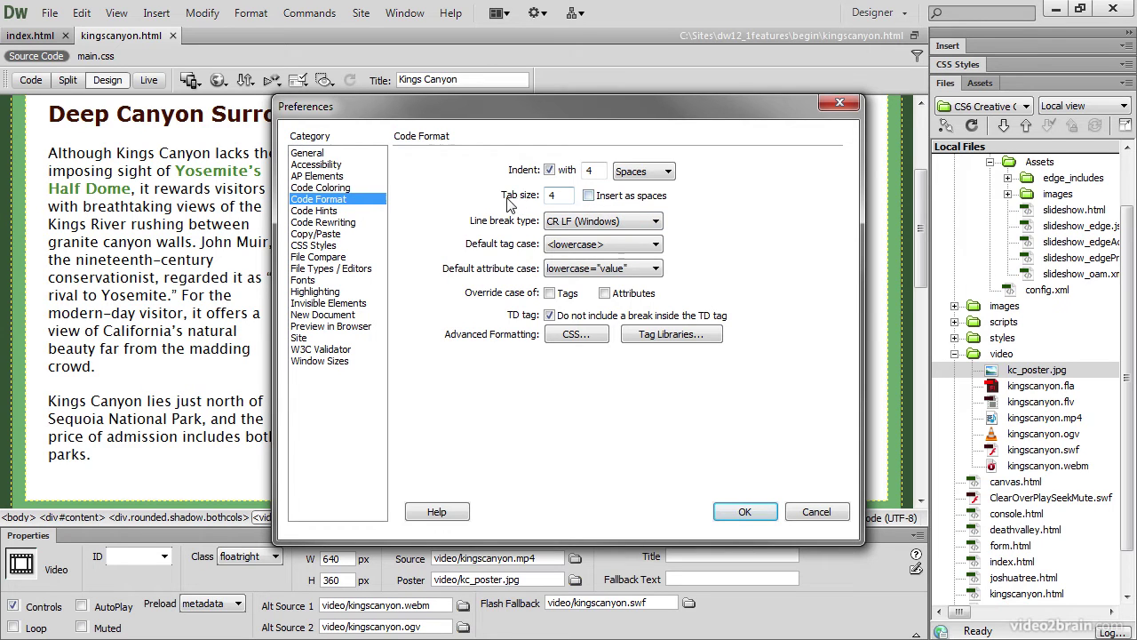
{"action": "left_click", "coordinate": [588, 196]}
{"action": "left_click", "coordinate": [747, 512]}
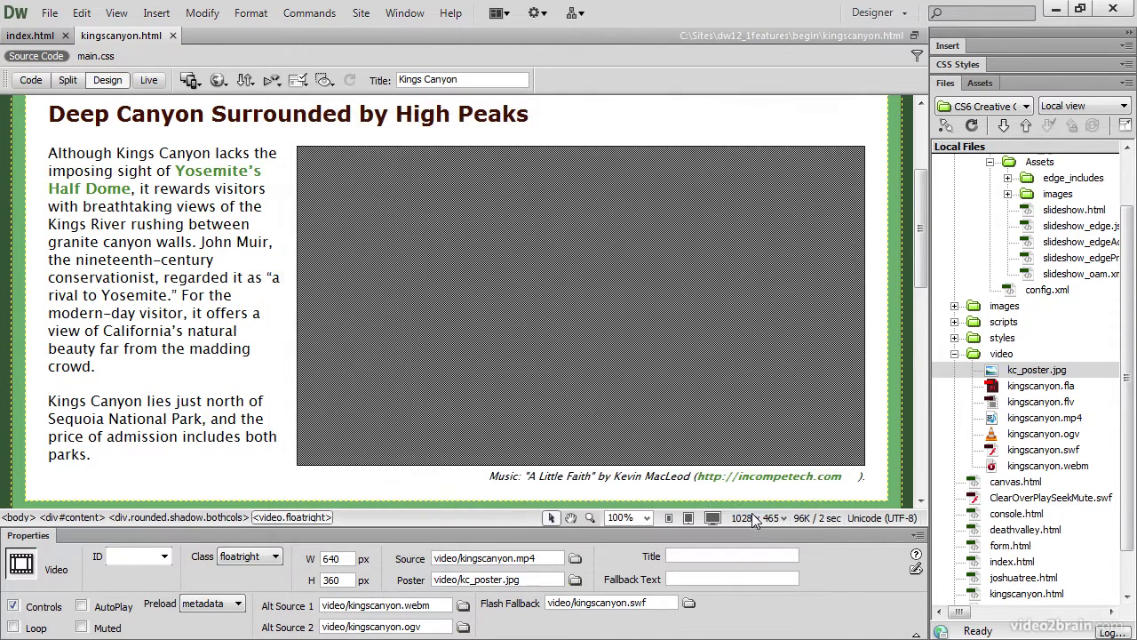
Step: Examine the web fonts offered in the font list for the Kings Canyon paragraph text
{"action": "left_click", "coordinate": [177, 313]}
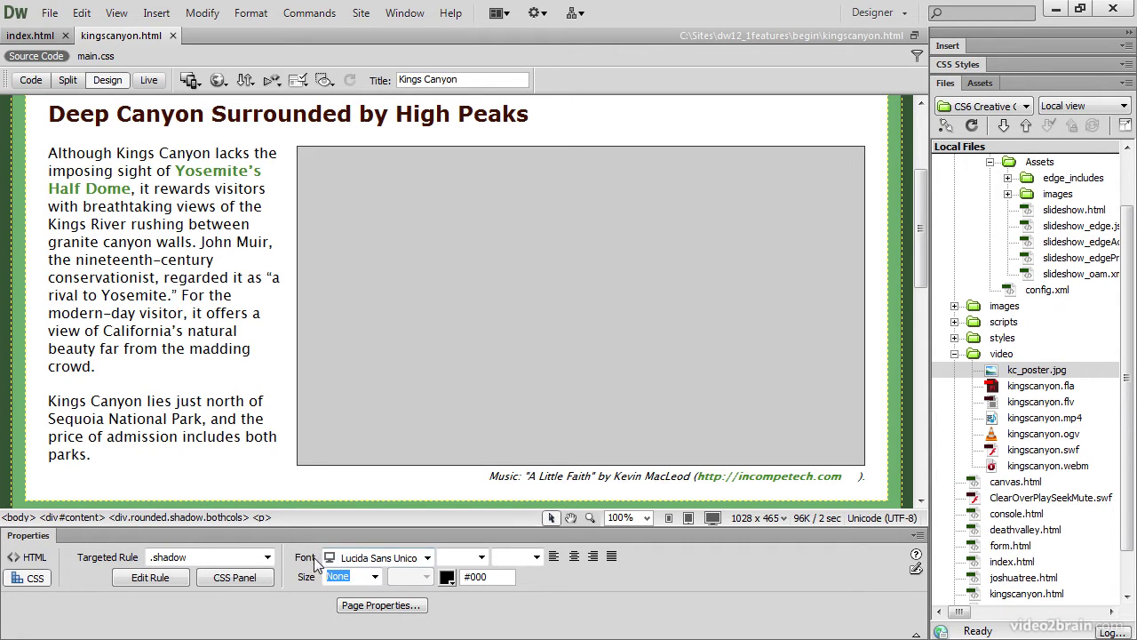
{"action": "left_click", "coordinate": [427, 558]}
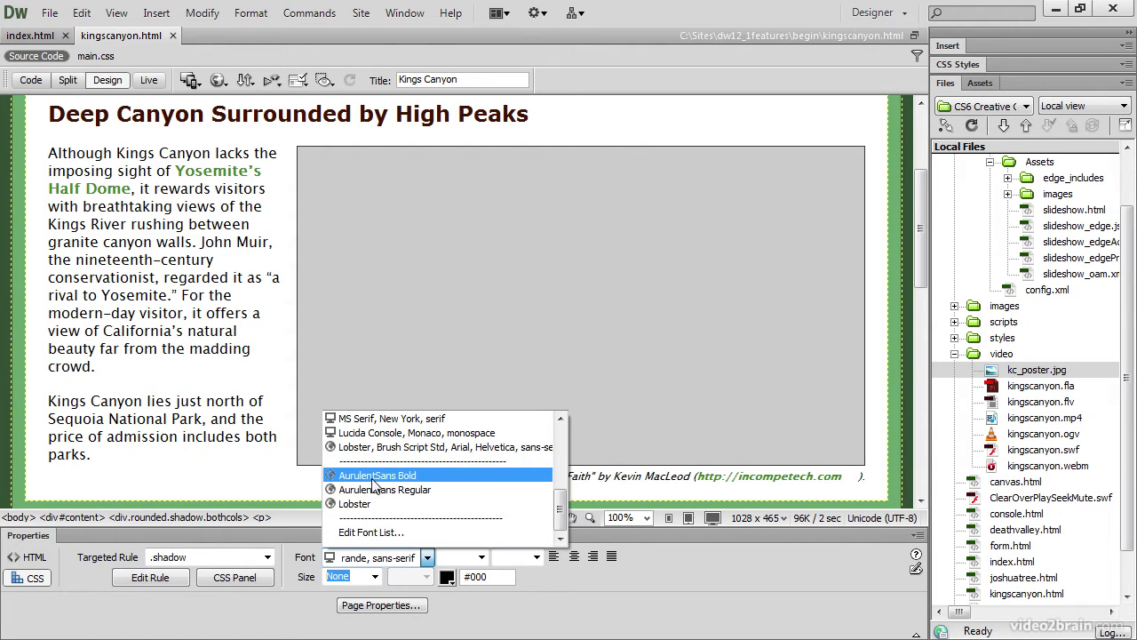
{"action": "left_click", "coordinate": [516, 602]}
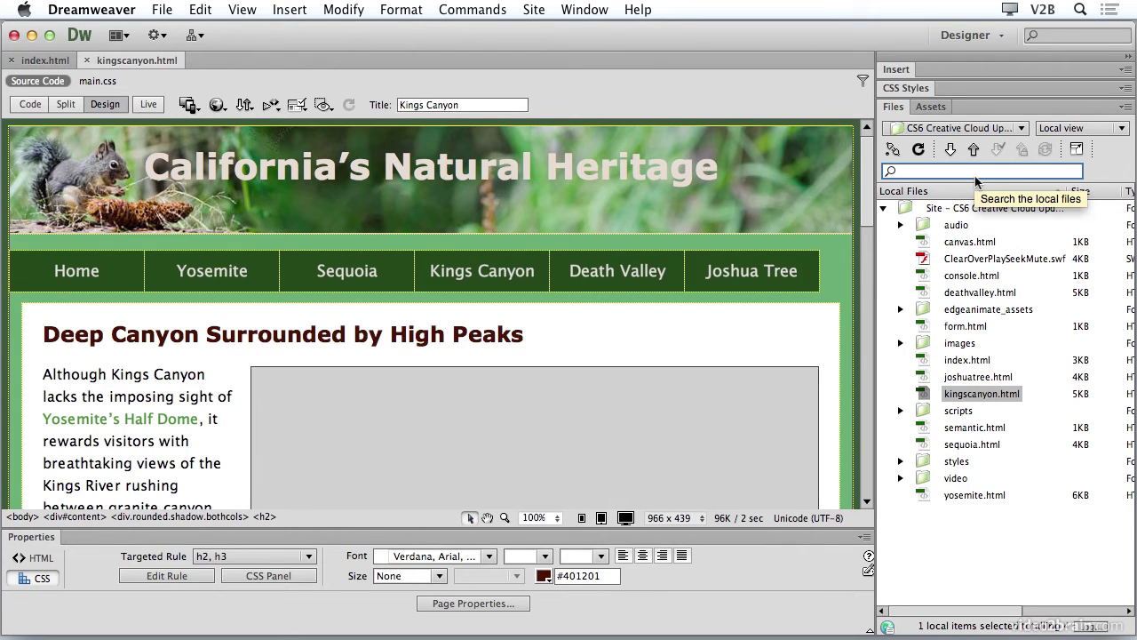
Step: Search the site's local files for "josh"
{"action": "type", "text": "josh"}
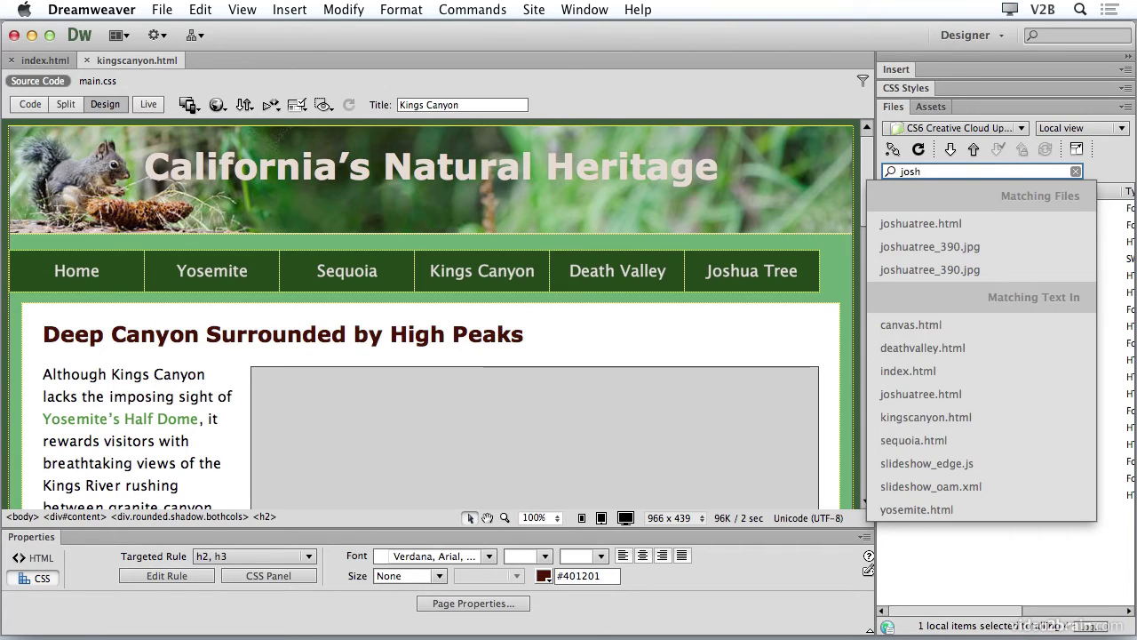
Step: Expand the Insert panel and switch it from Layout to the Media category
{"action": "left_click", "coordinate": [907, 72]}
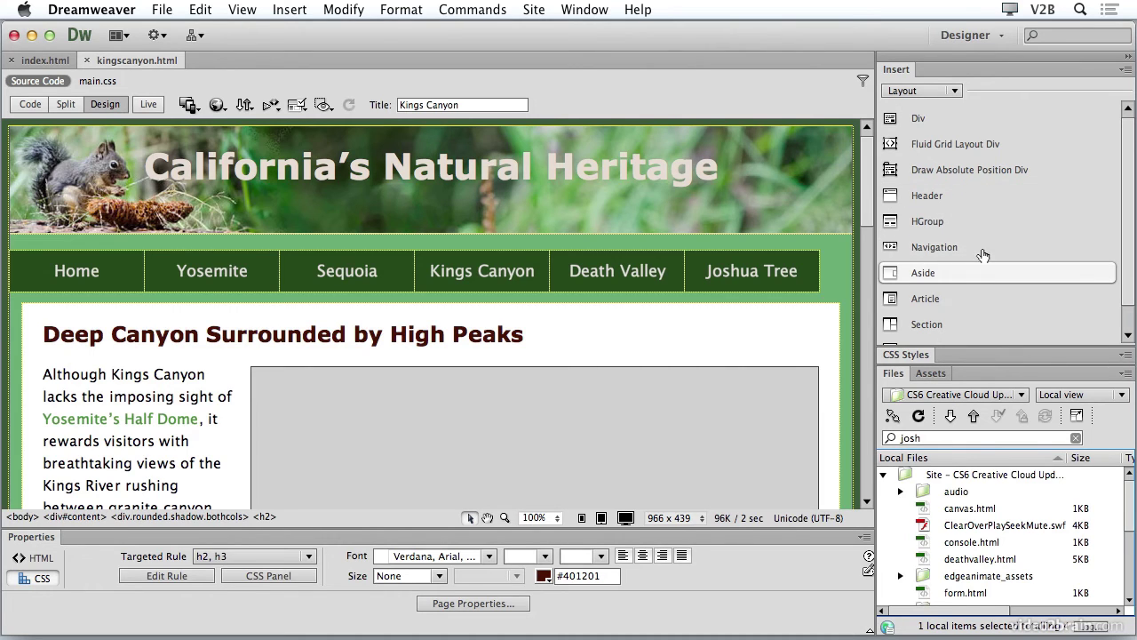
{"action": "left_click", "coordinate": [956, 92]}
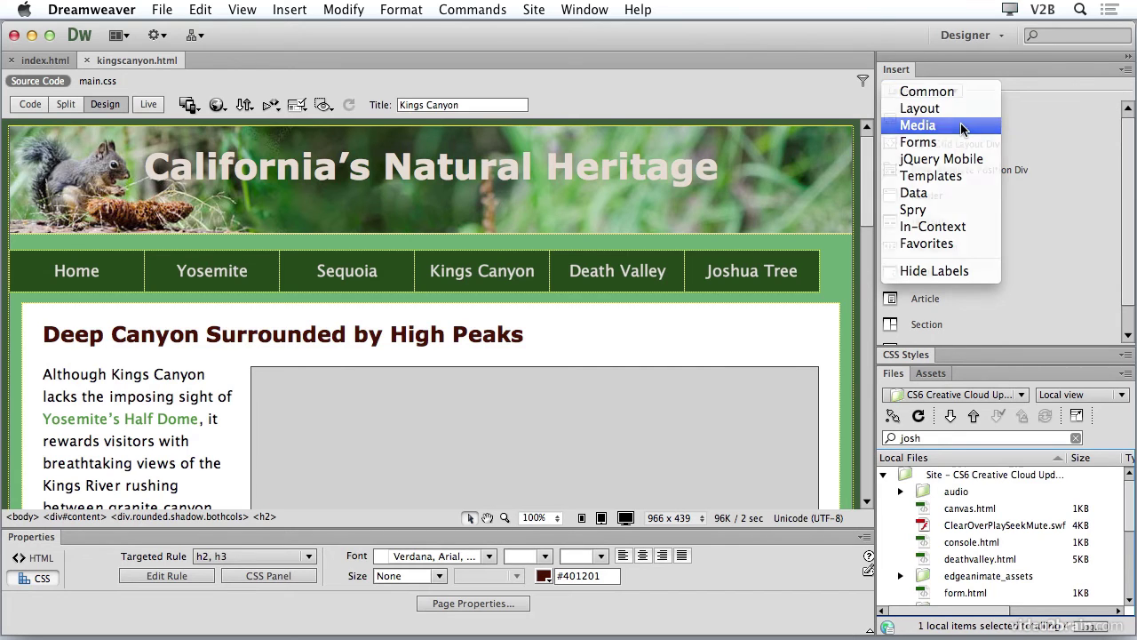
{"action": "left_click", "coordinate": [963, 129]}
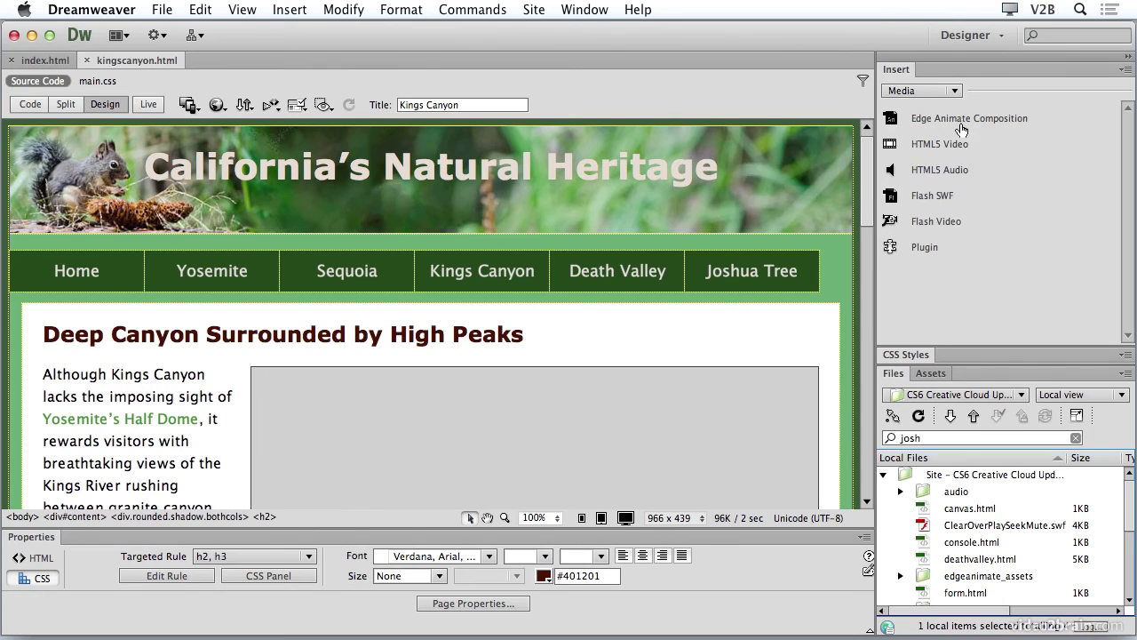